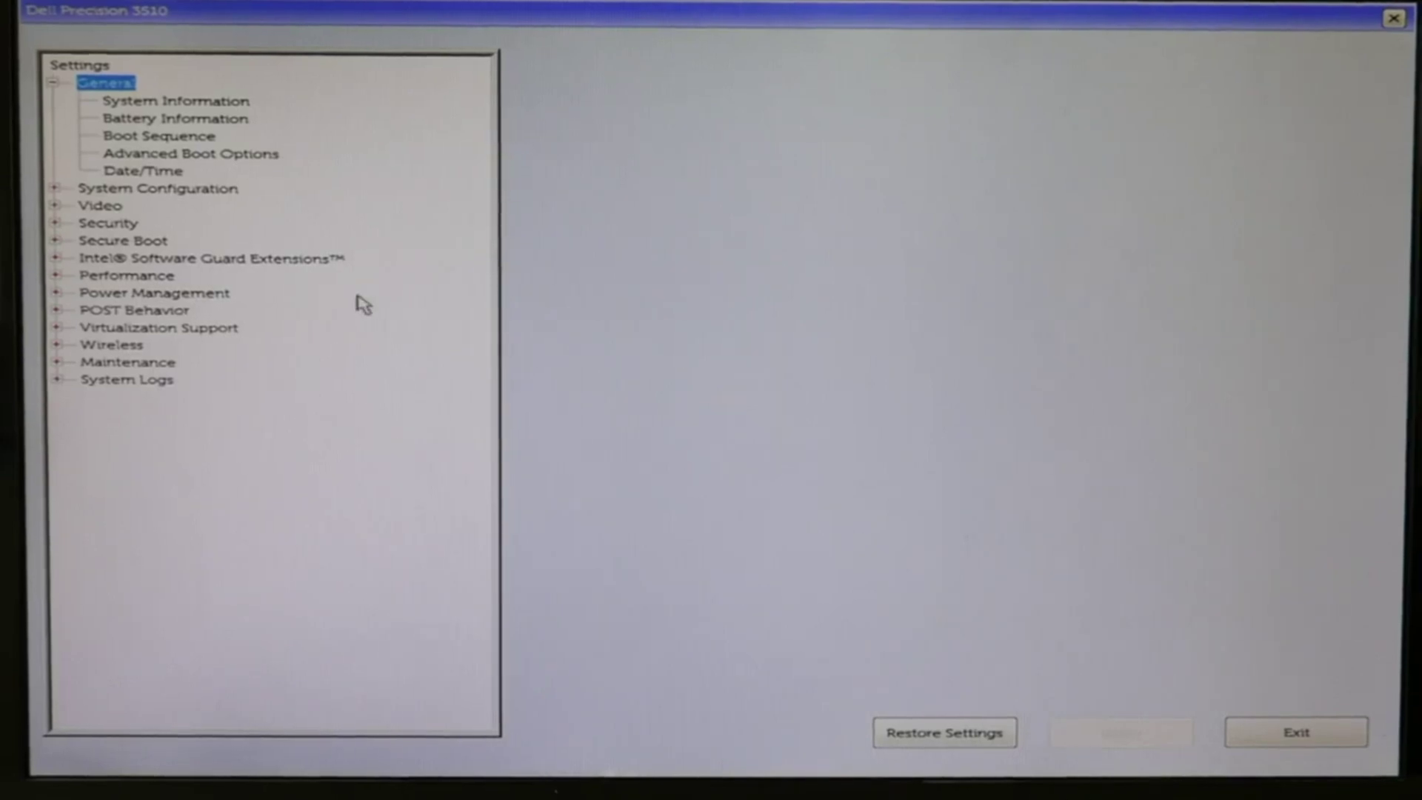
# Show the Boot Sequence page to confirm UEFI boot with Windows Boot Manager enabled
pyautogui.click(166, 138)
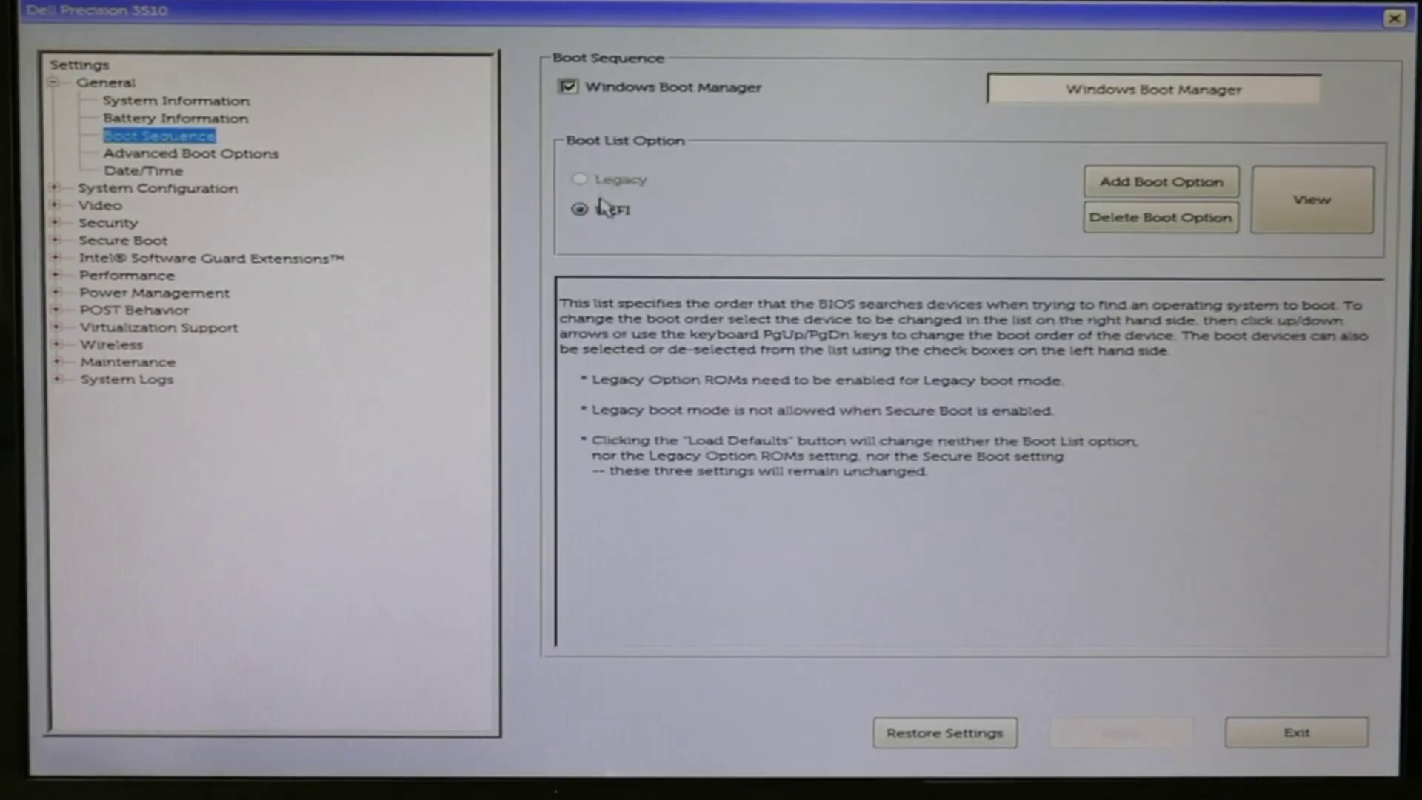
pyautogui.click(578, 216)
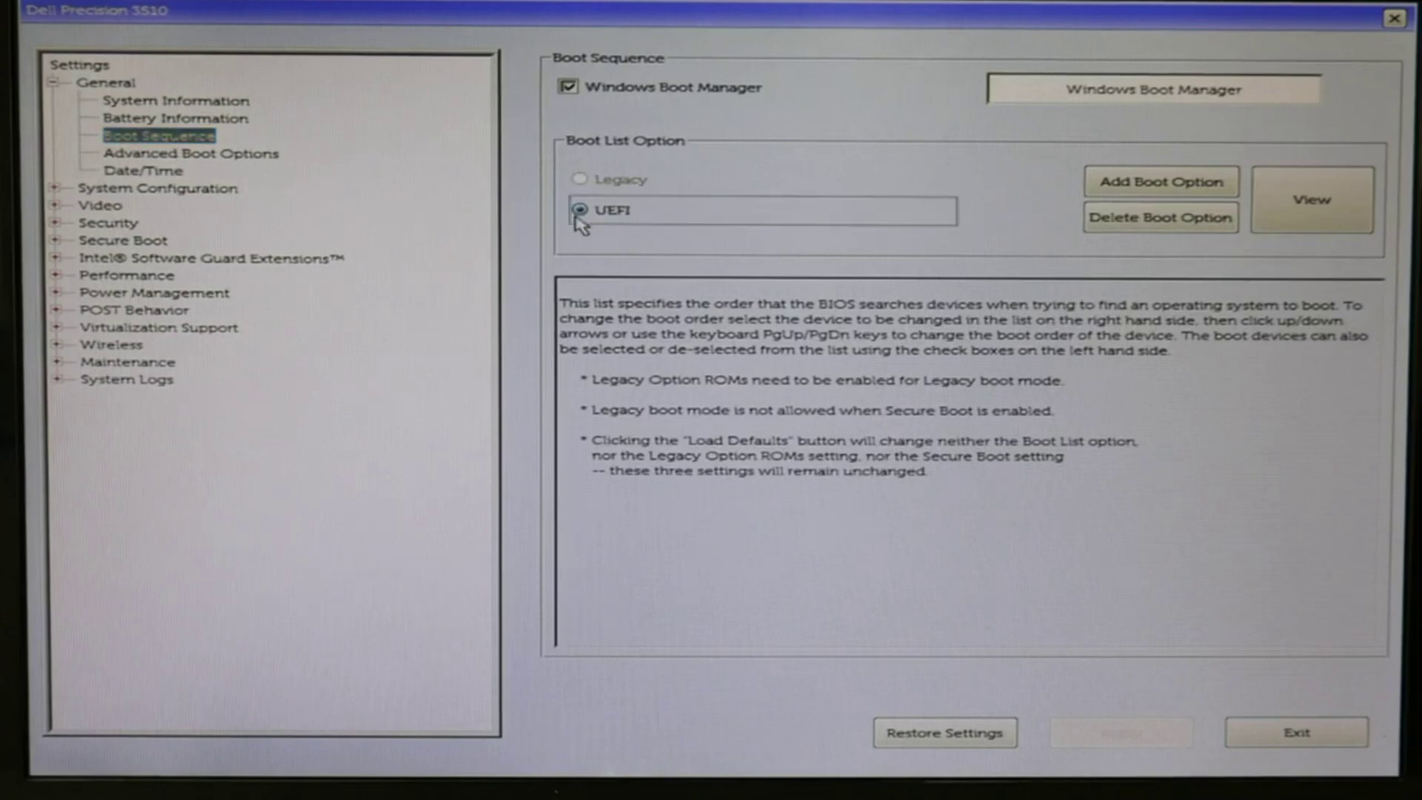
pyautogui.click(1131, 96)
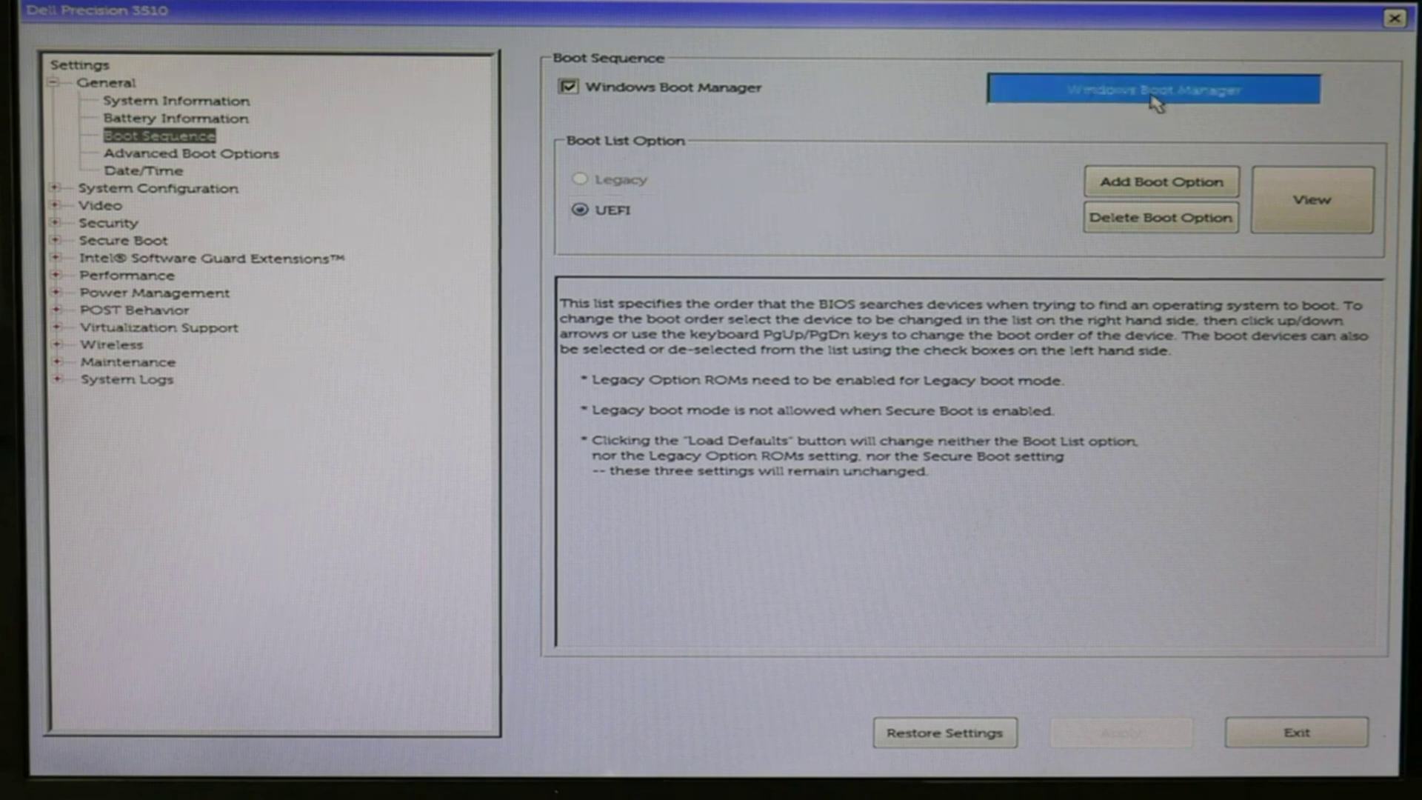
pyautogui.click(569, 89)
pyautogui.click(569, 90)
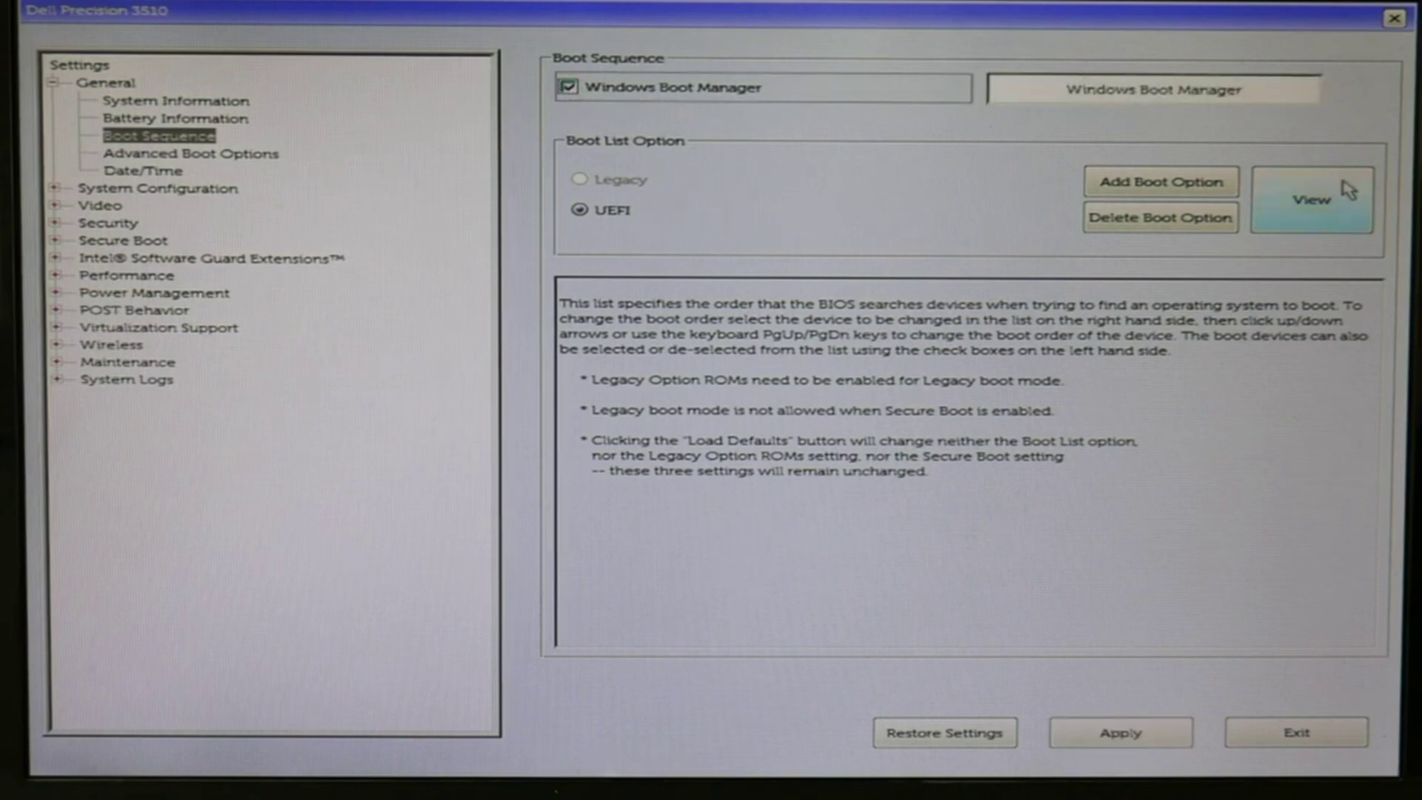
pyautogui.click(1314, 201)
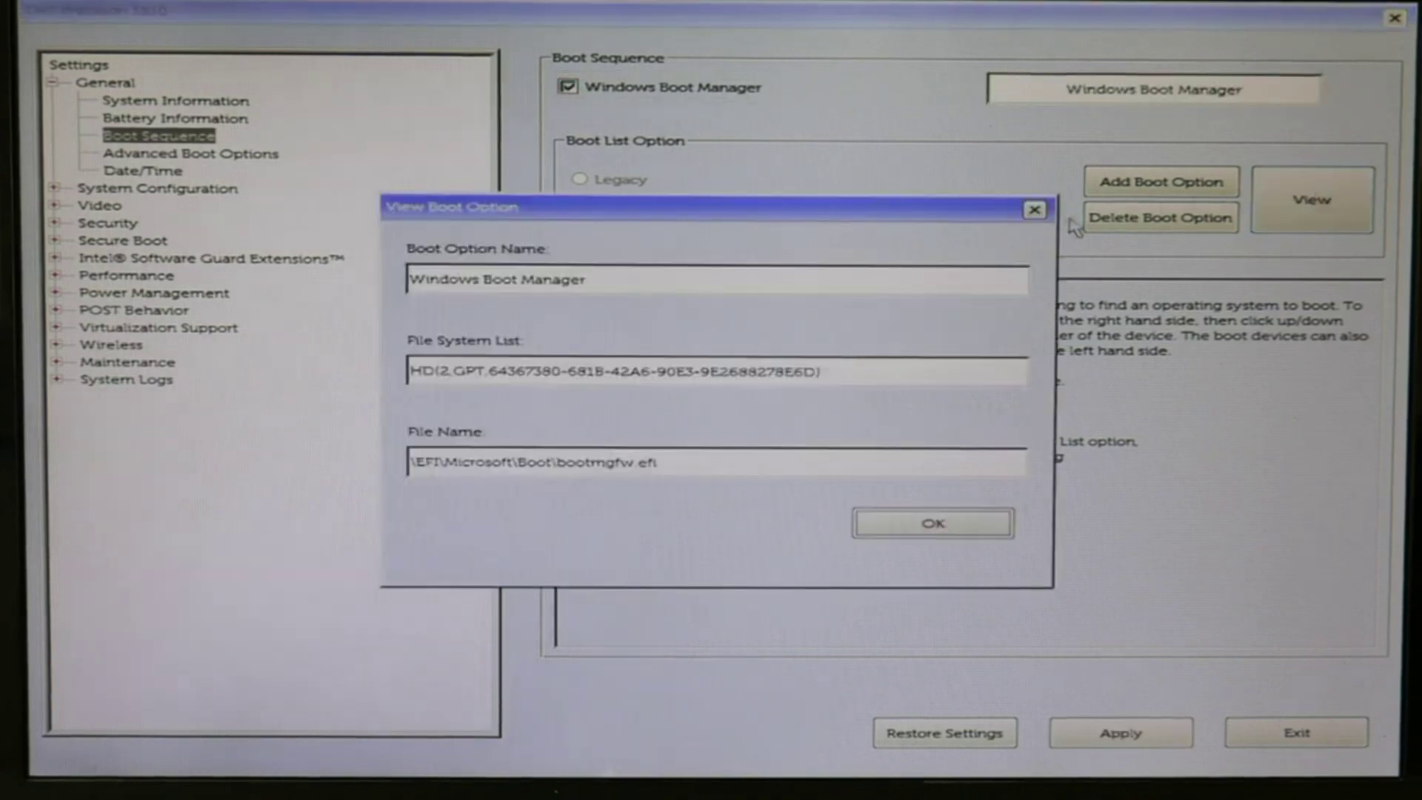
pyautogui.click(1035, 212)
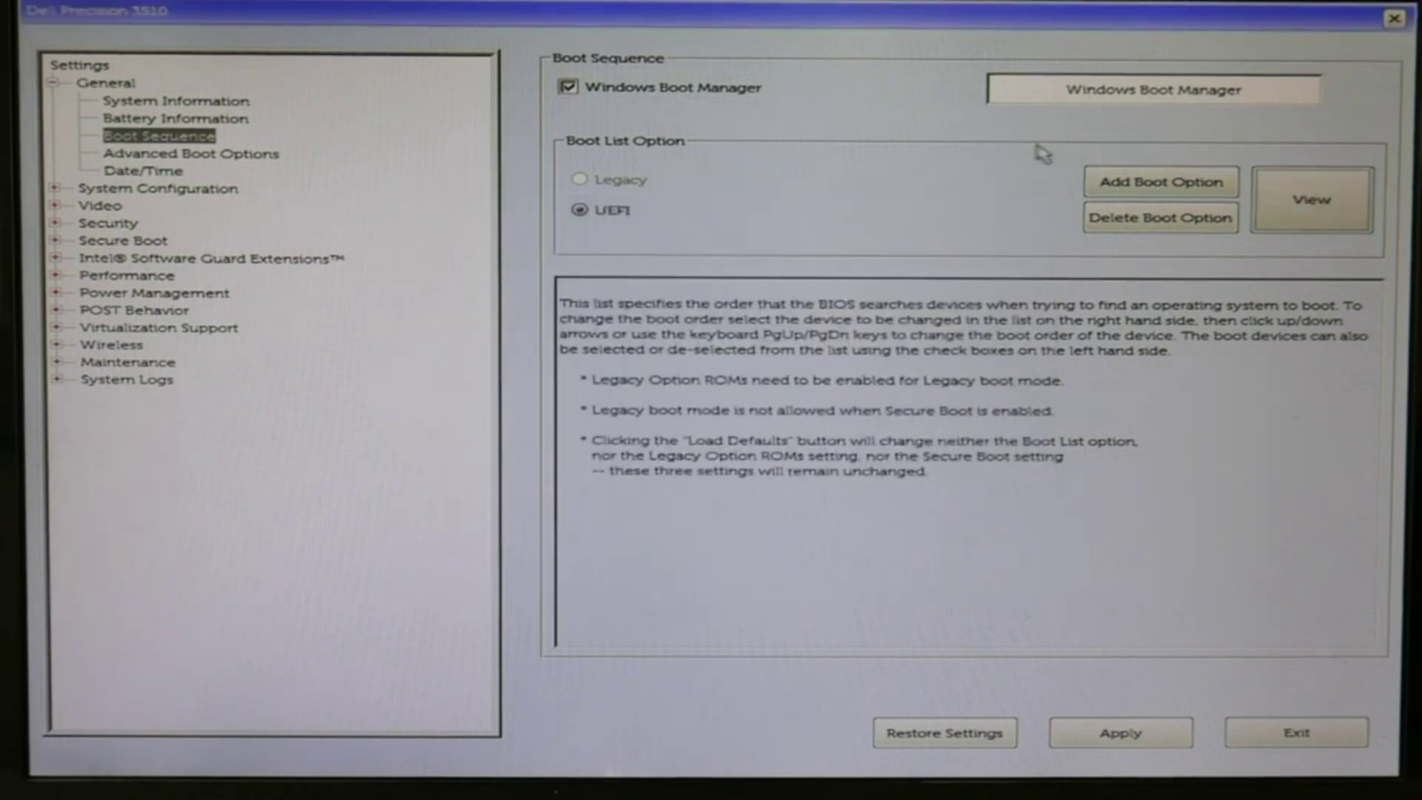
pyautogui.click(256, 156)
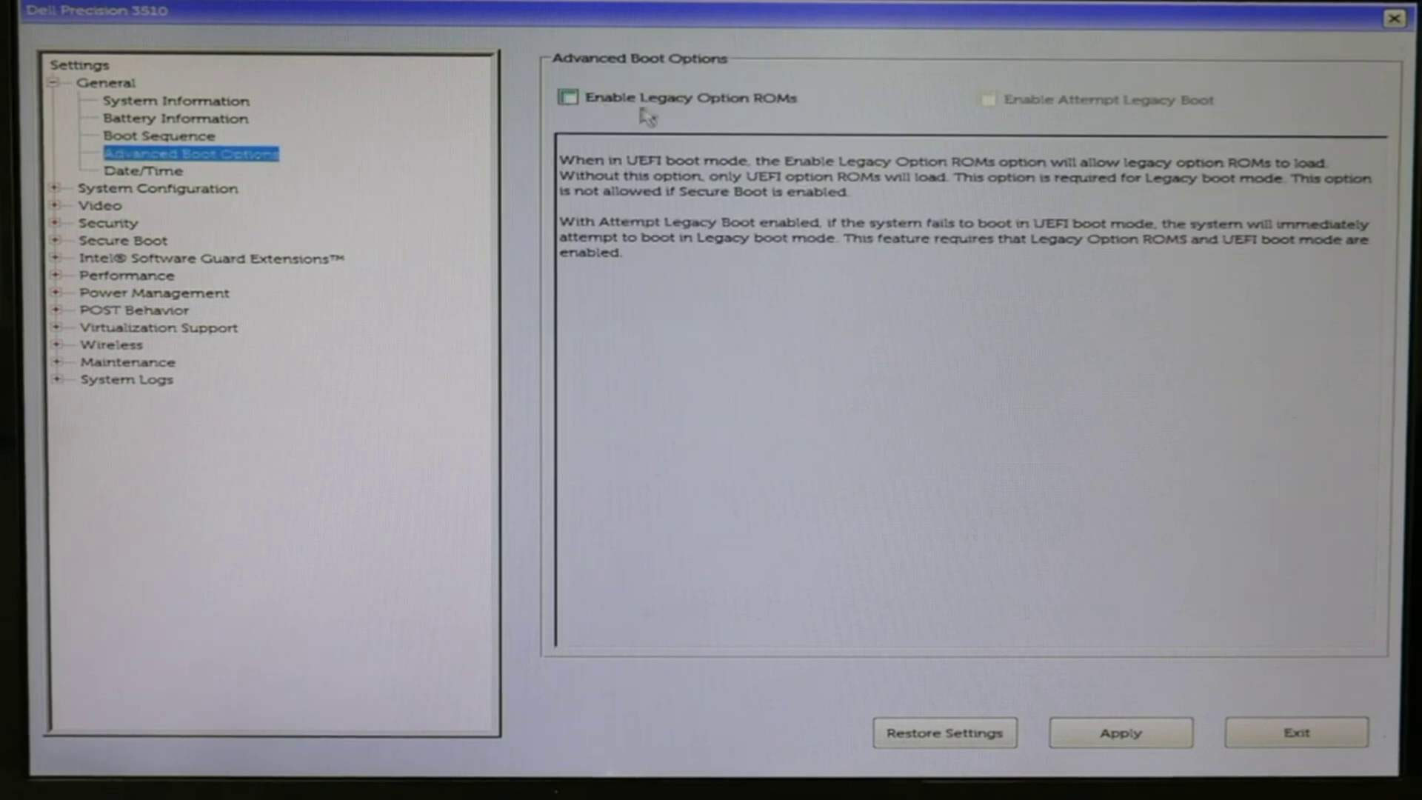
# Review Date/Time, then set Secure Boot Enable to Enabled and apply the change
pyautogui.click(154, 172)
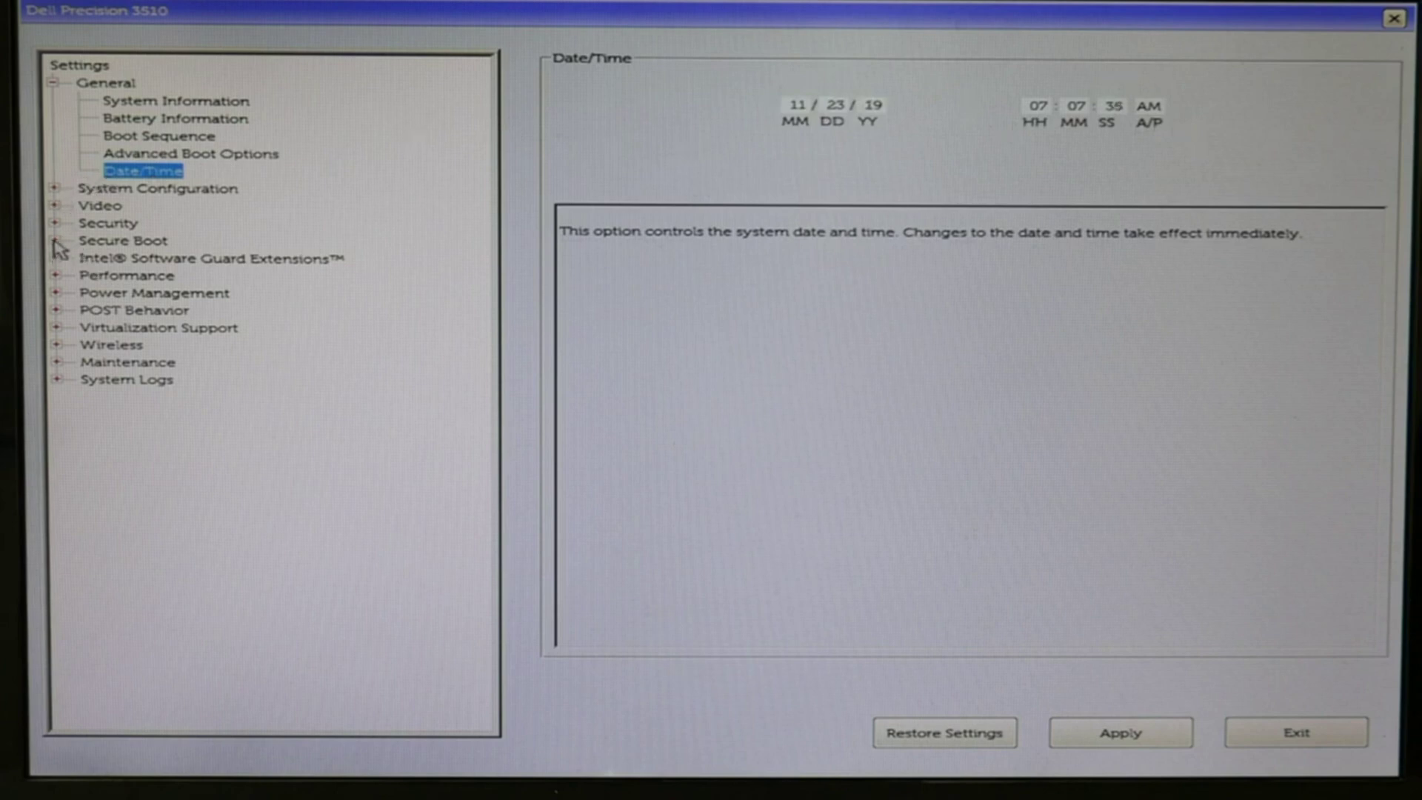
pyautogui.click(56, 241)
pyautogui.click(155, 261)
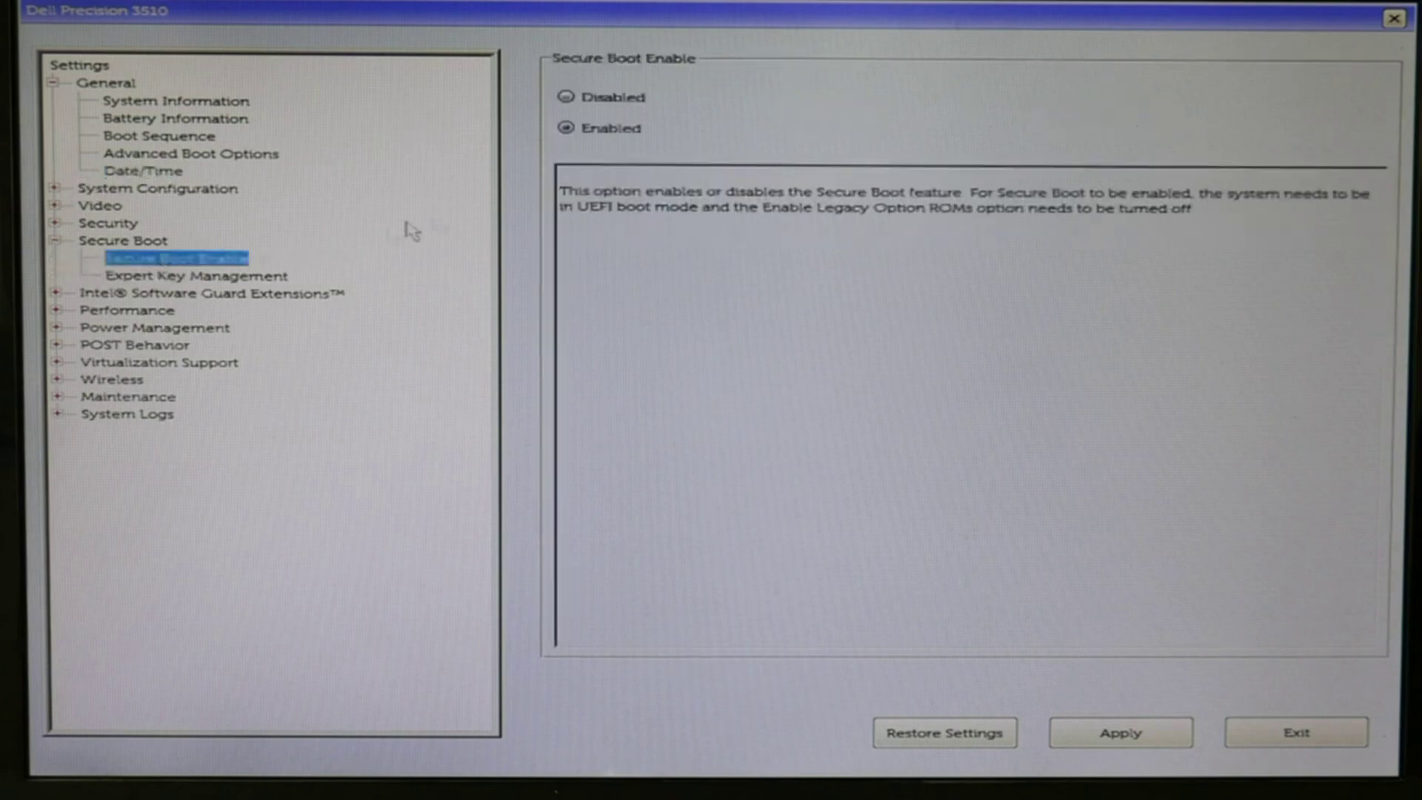
pyautogui.click(579, 129)
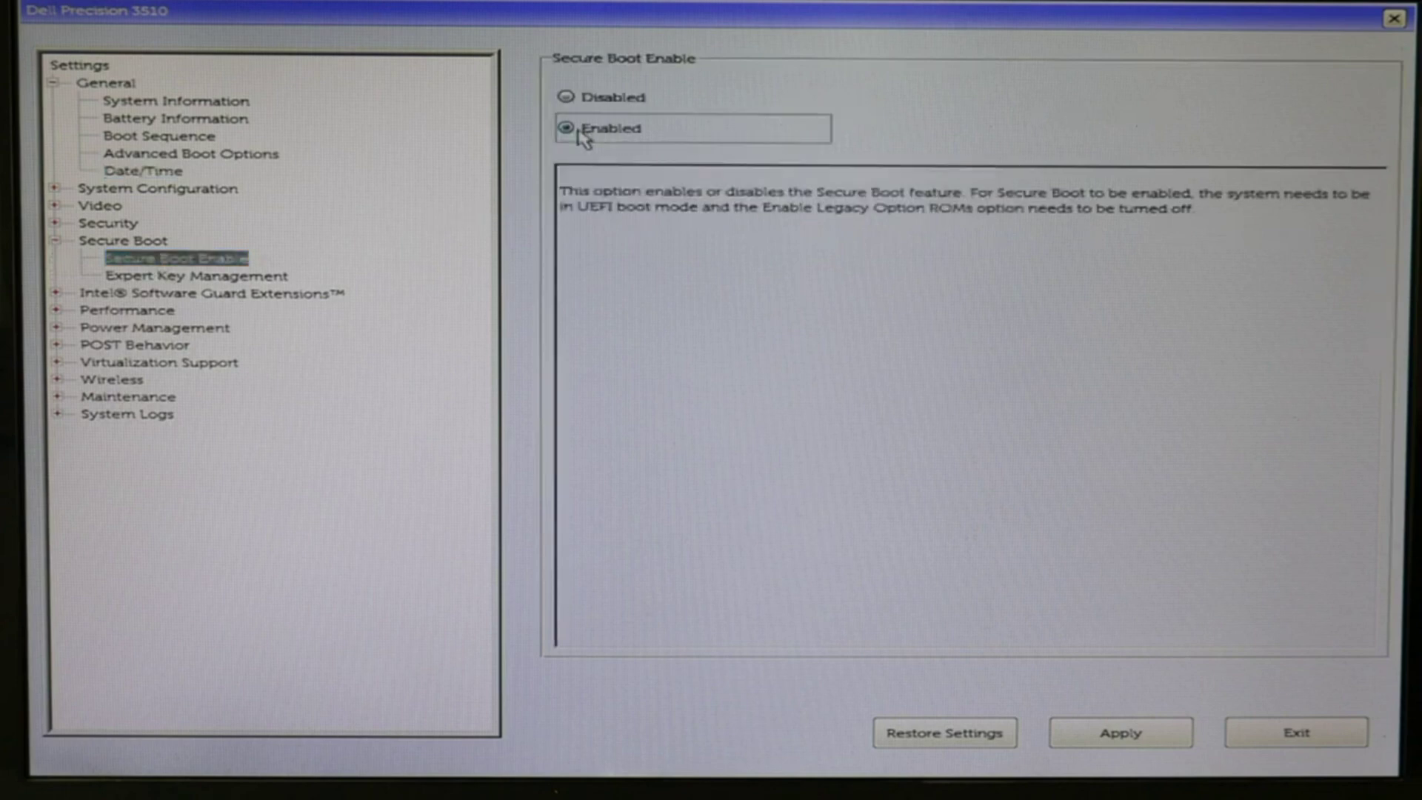
pyautogui.click(1111, 722)
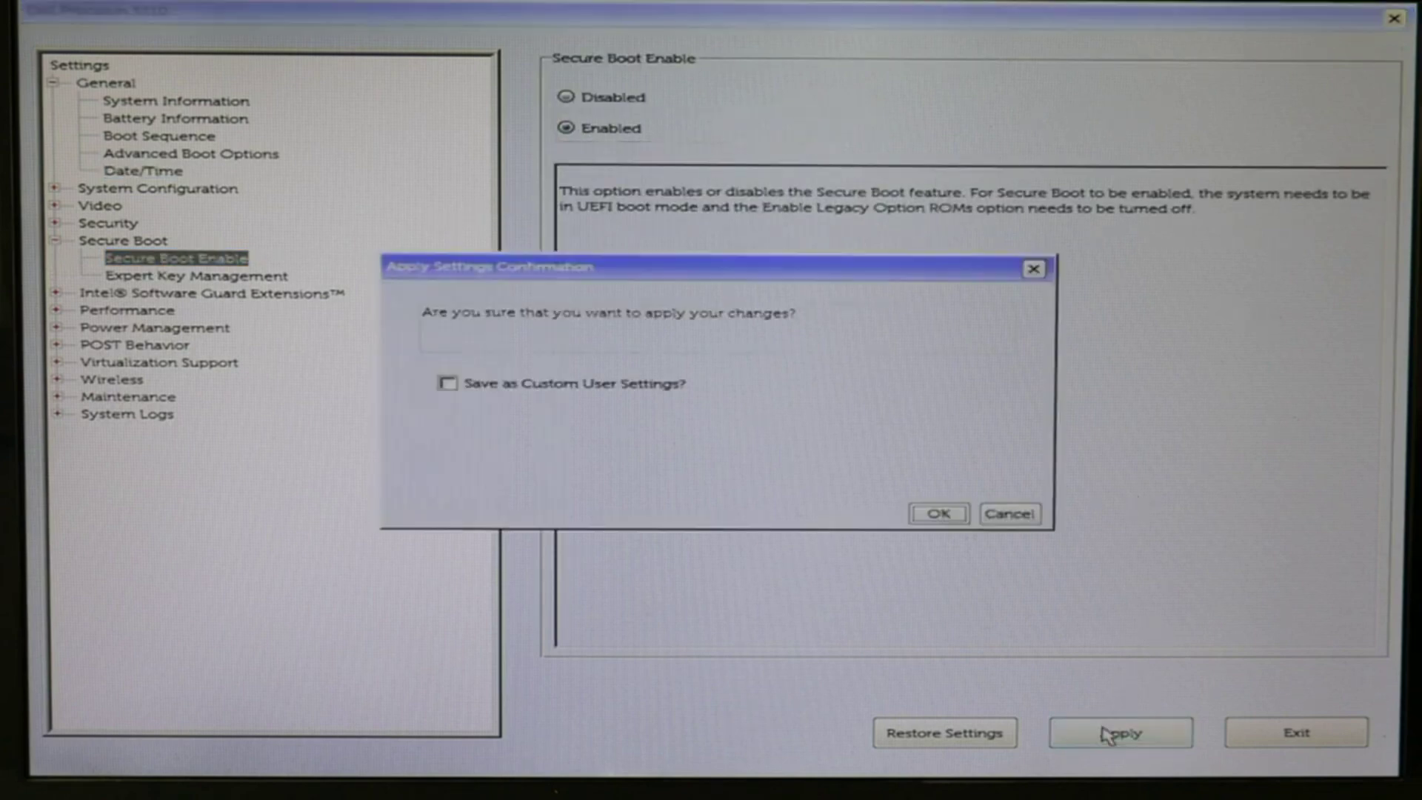
pyautogui.click(938, 515)
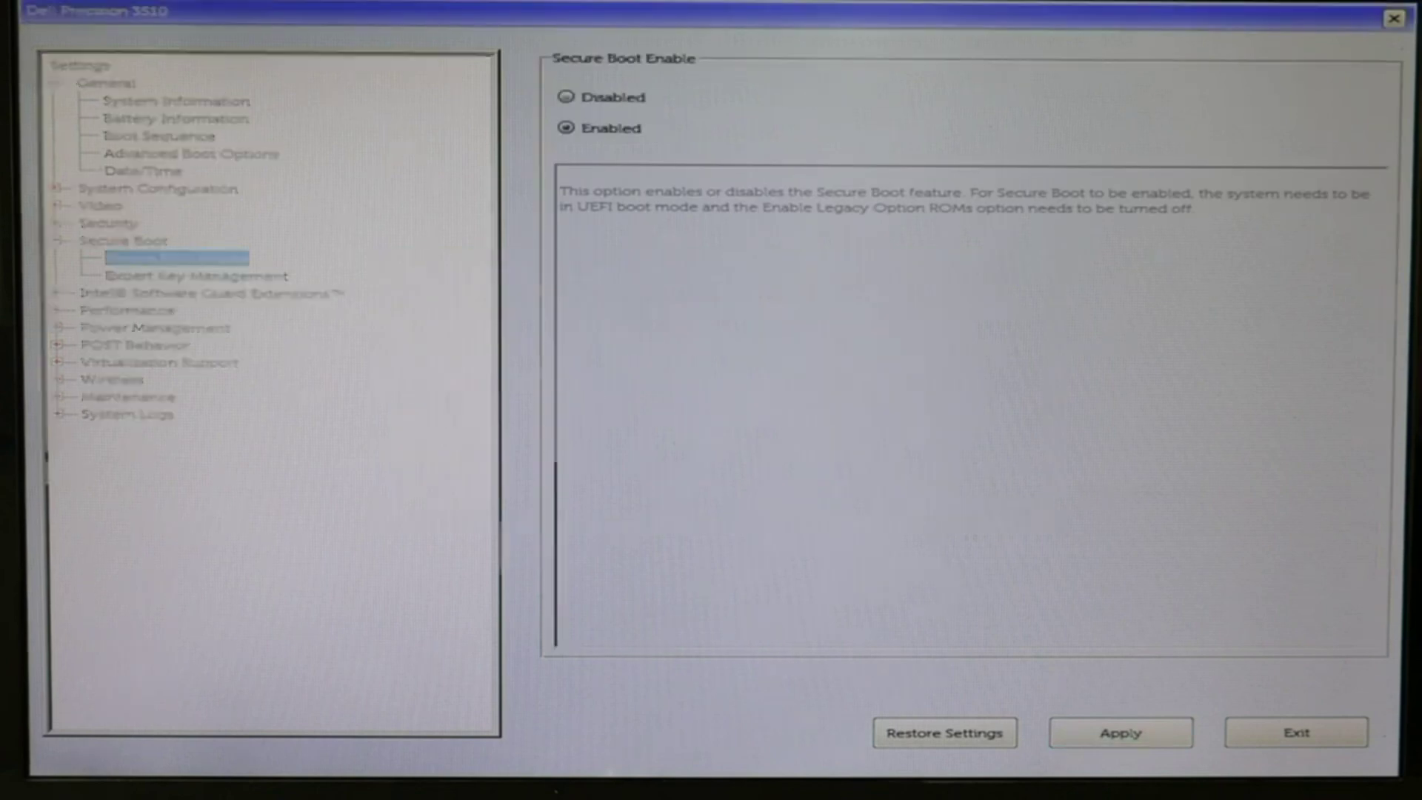
pyautogui.click(54, 225)
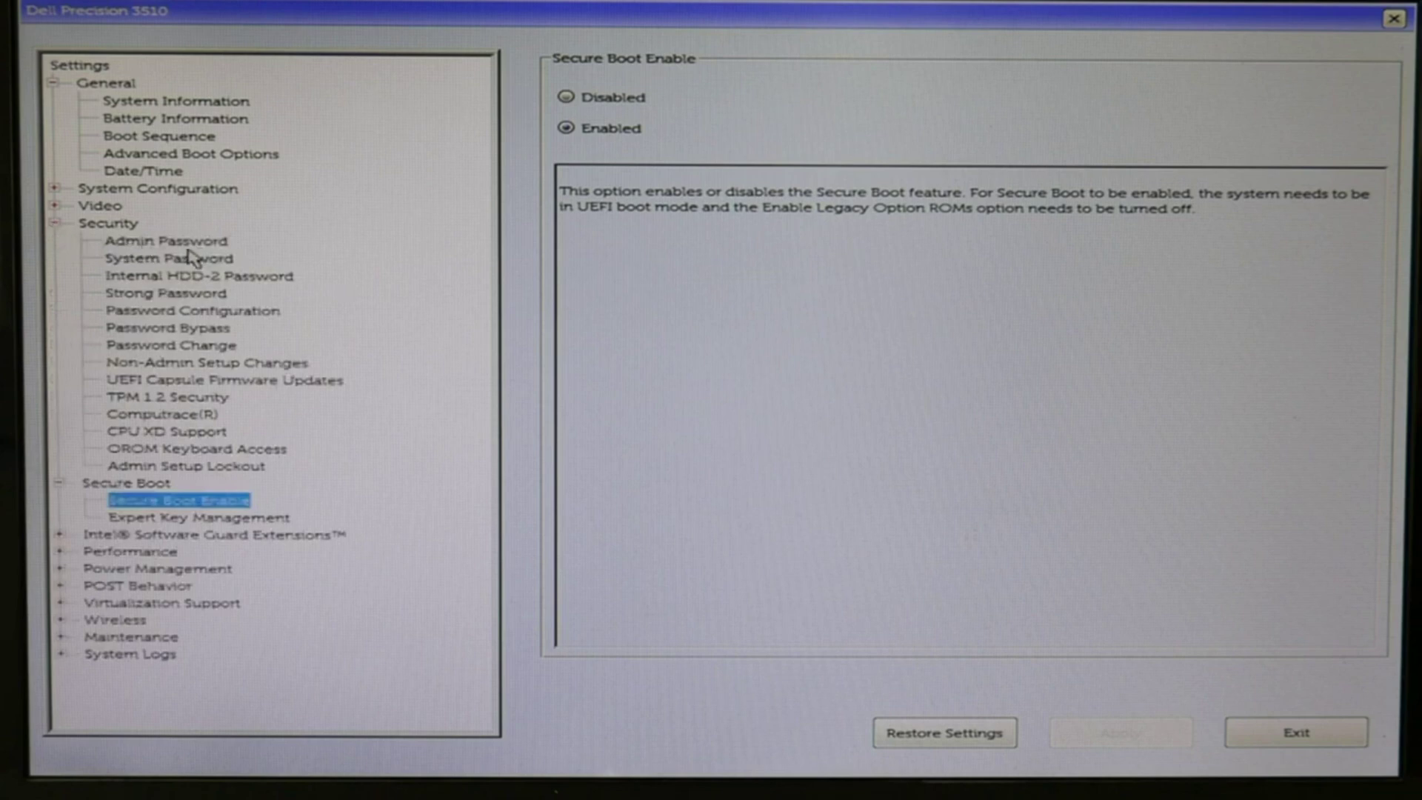
# Decline switching SATA Operation to AHCI, keeping RAID On, then exit setup saving changes
pyautogui.click(54, 224)
pyautogui.click(56, 189)
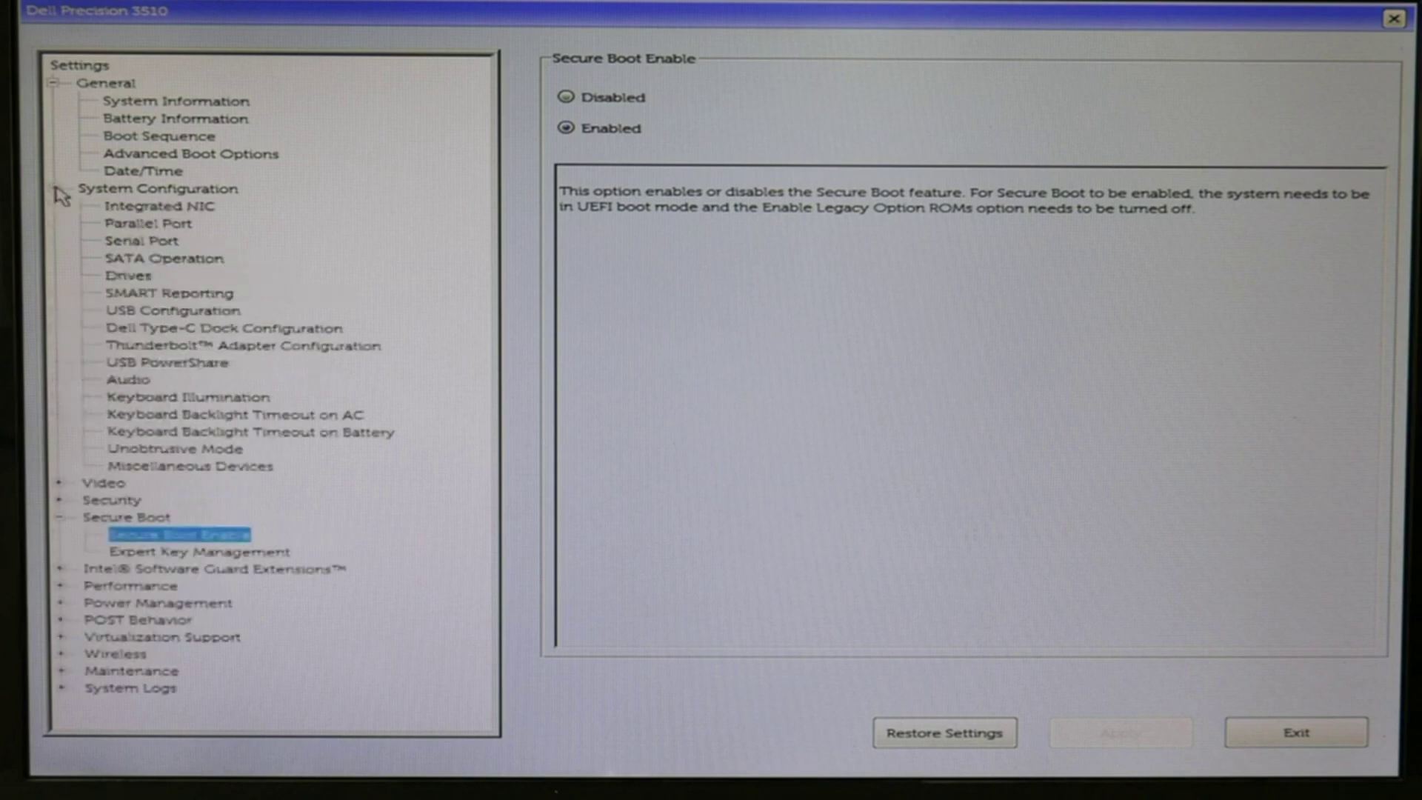
pyautogui.click(163, 261)
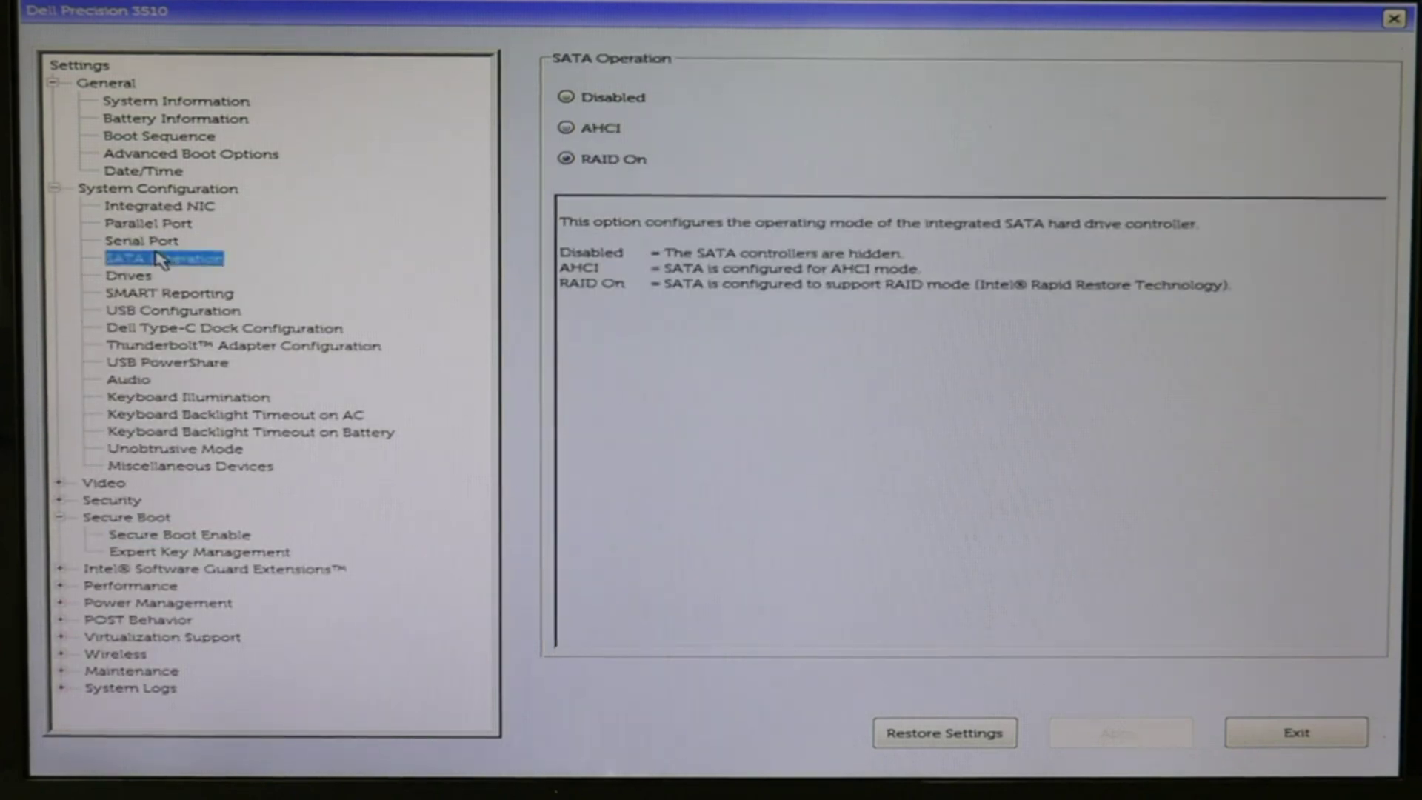
pyautogui.click(569, 130)
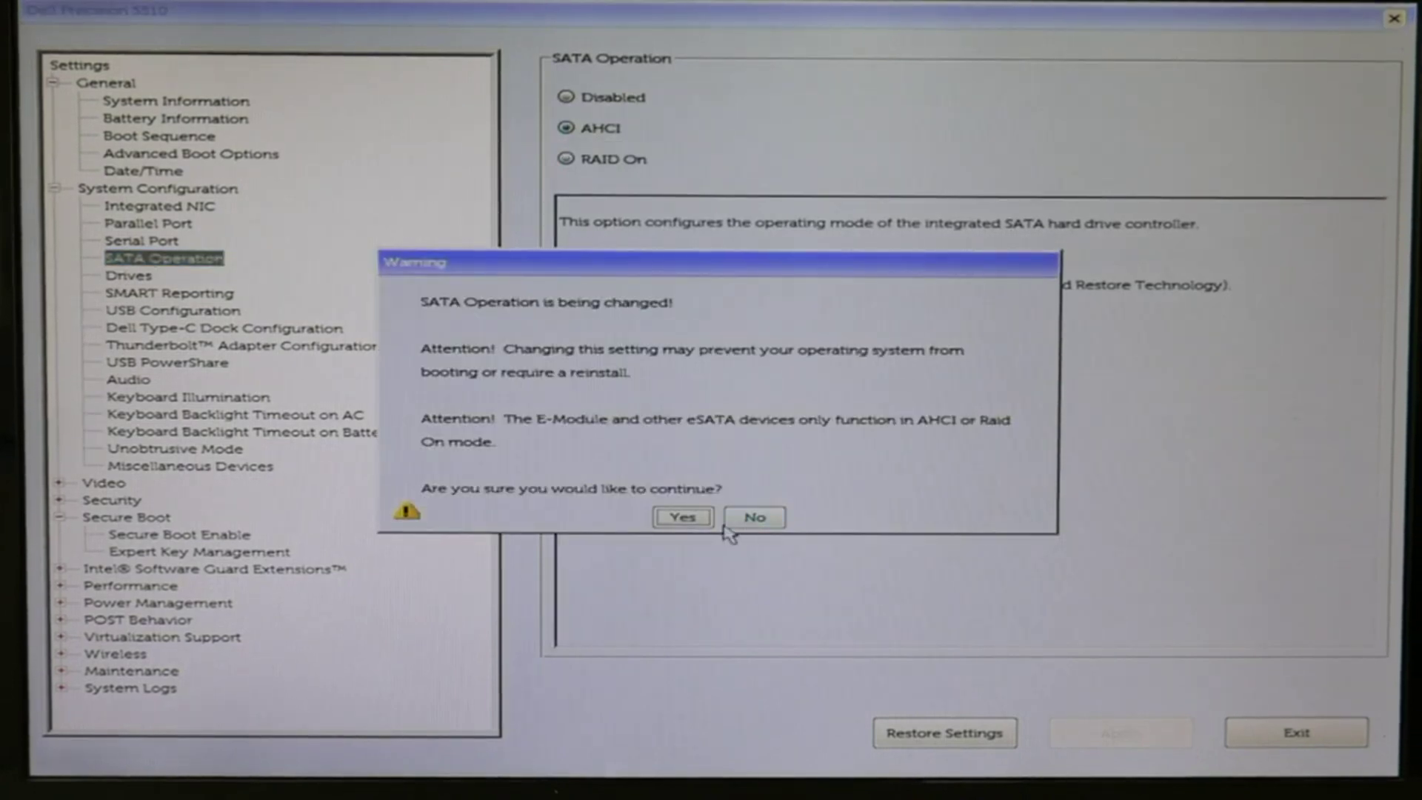
pyautogui.click(752, 520)
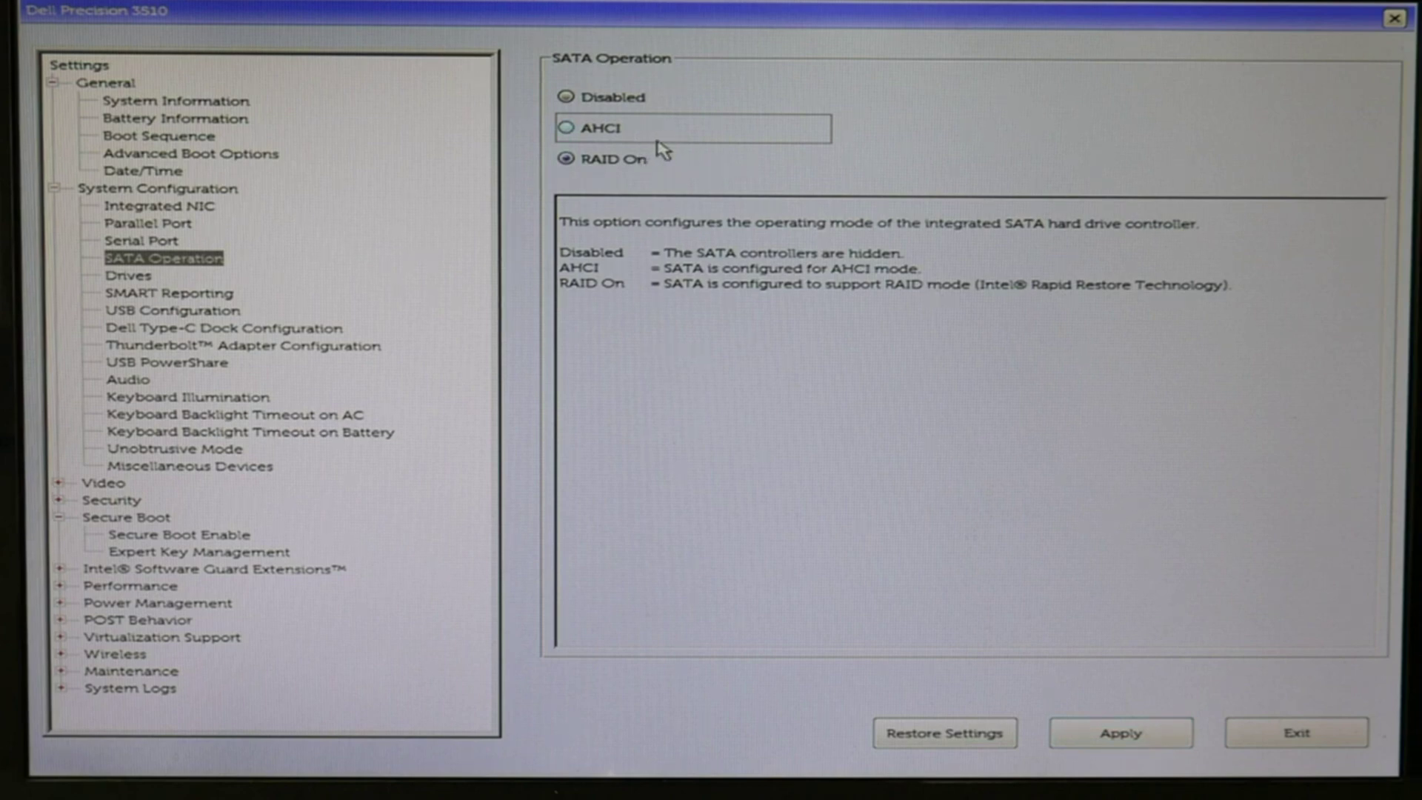
pyautogui.click(1312, 743)
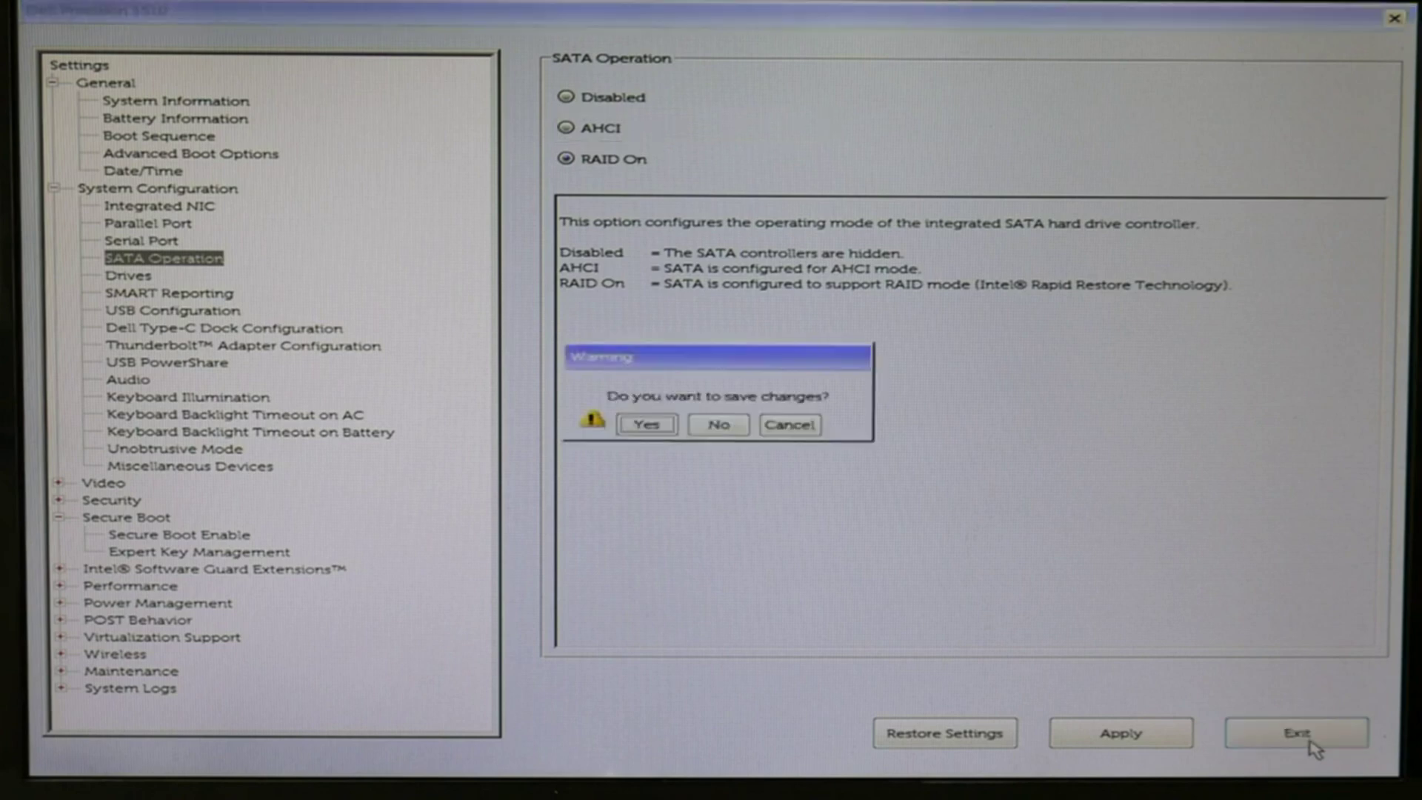
pyautogui.click(653, 422)
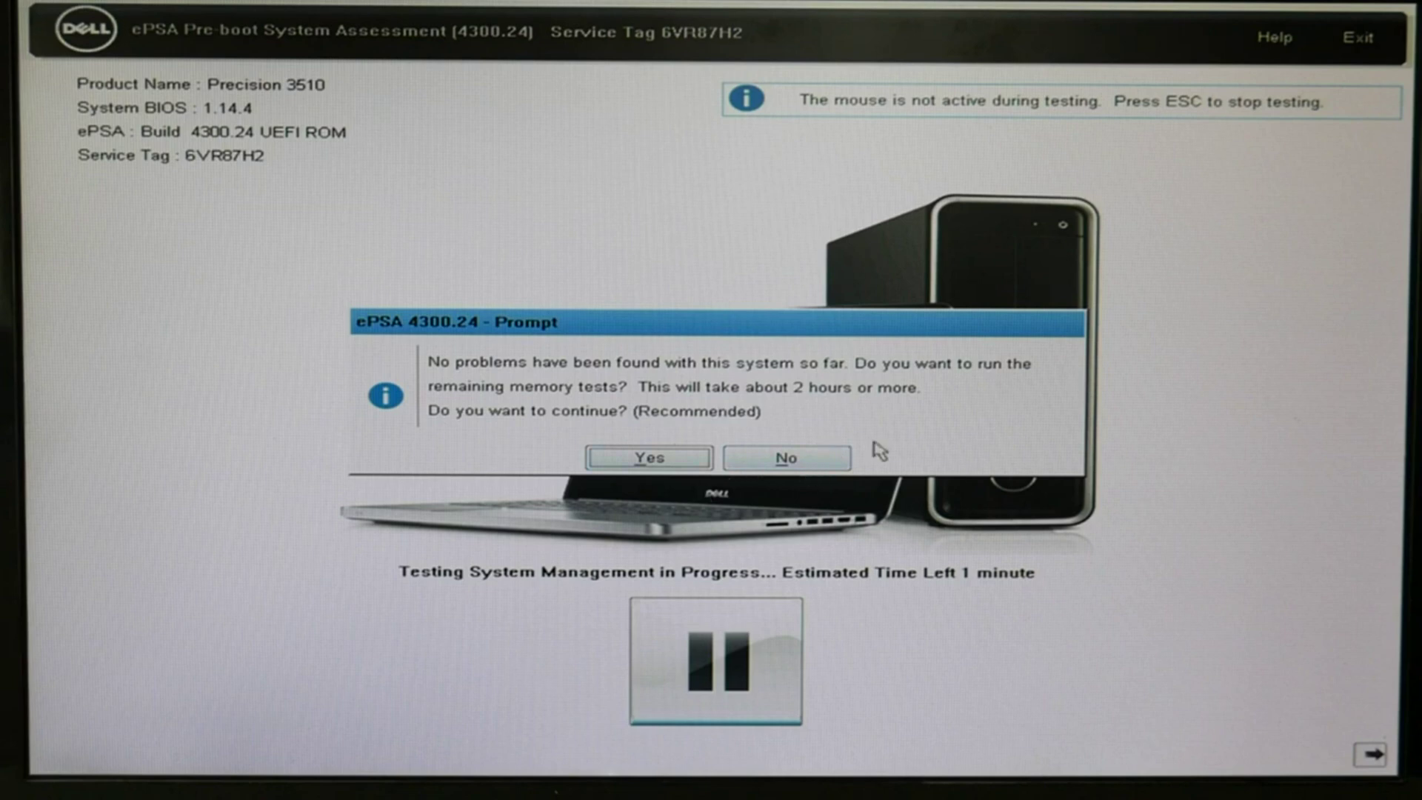
# Skip the remaining memory tests, dismiss 'All tests passed', and show the detailed results view
pyautogui.click(832, 463)
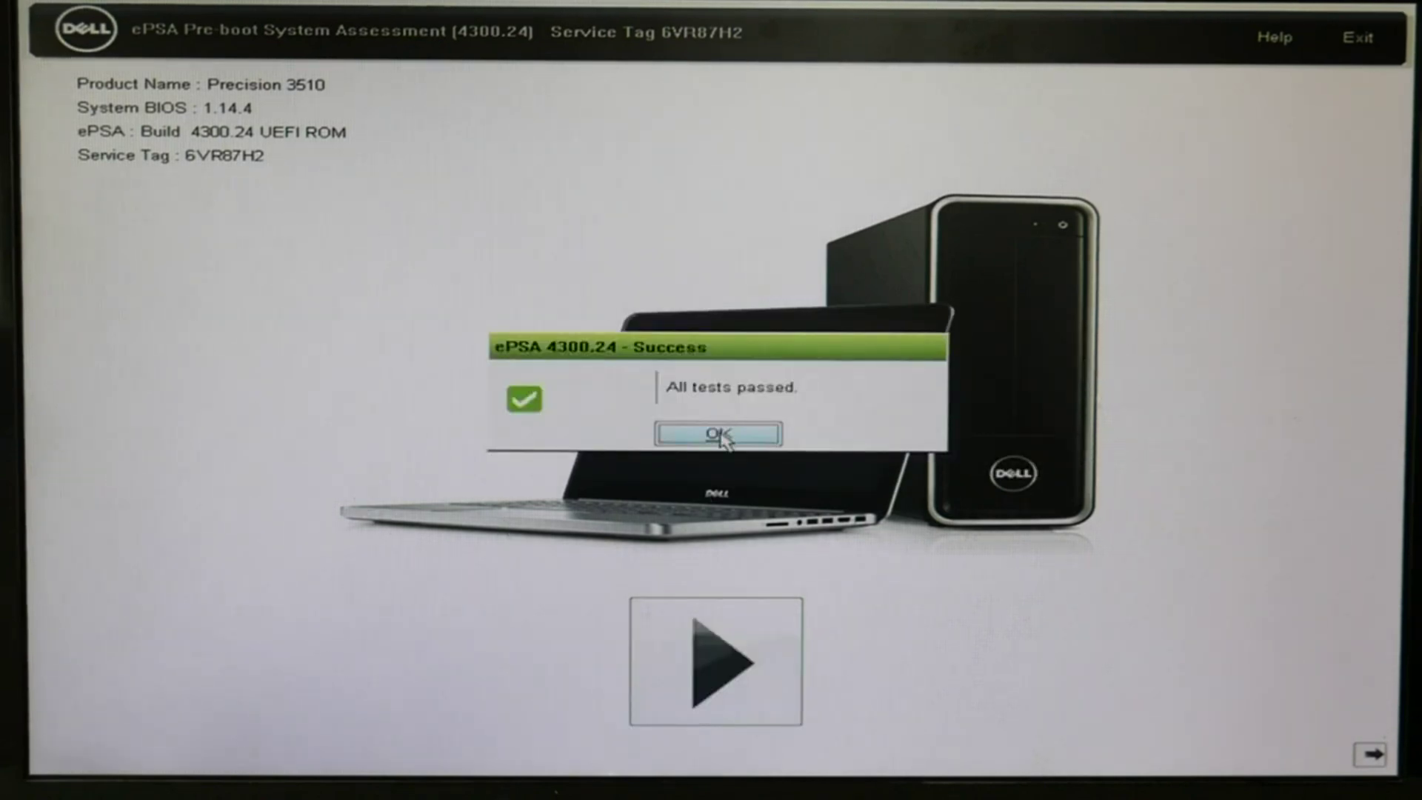
pyautogui.click(722, 440)
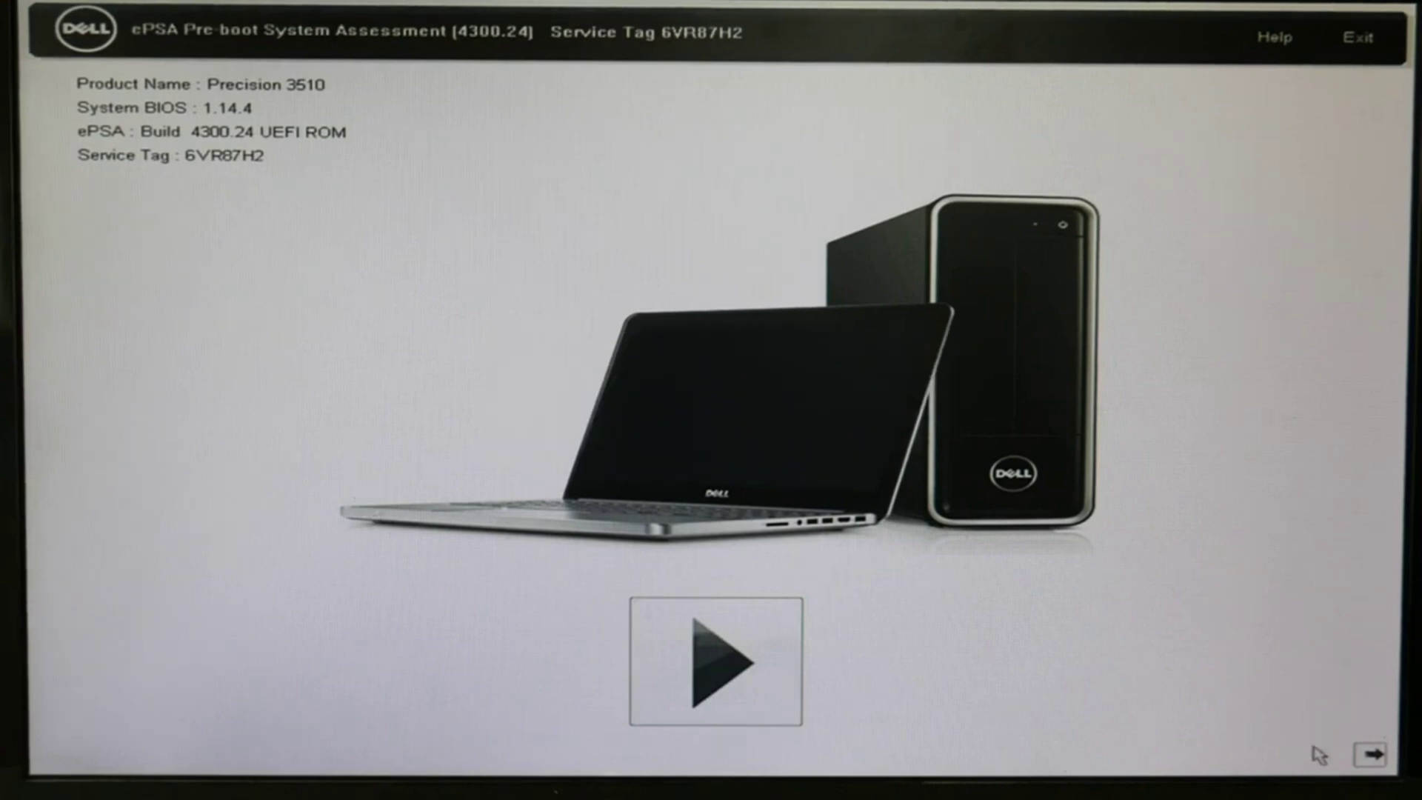
pyautogui.click(1375, 755)
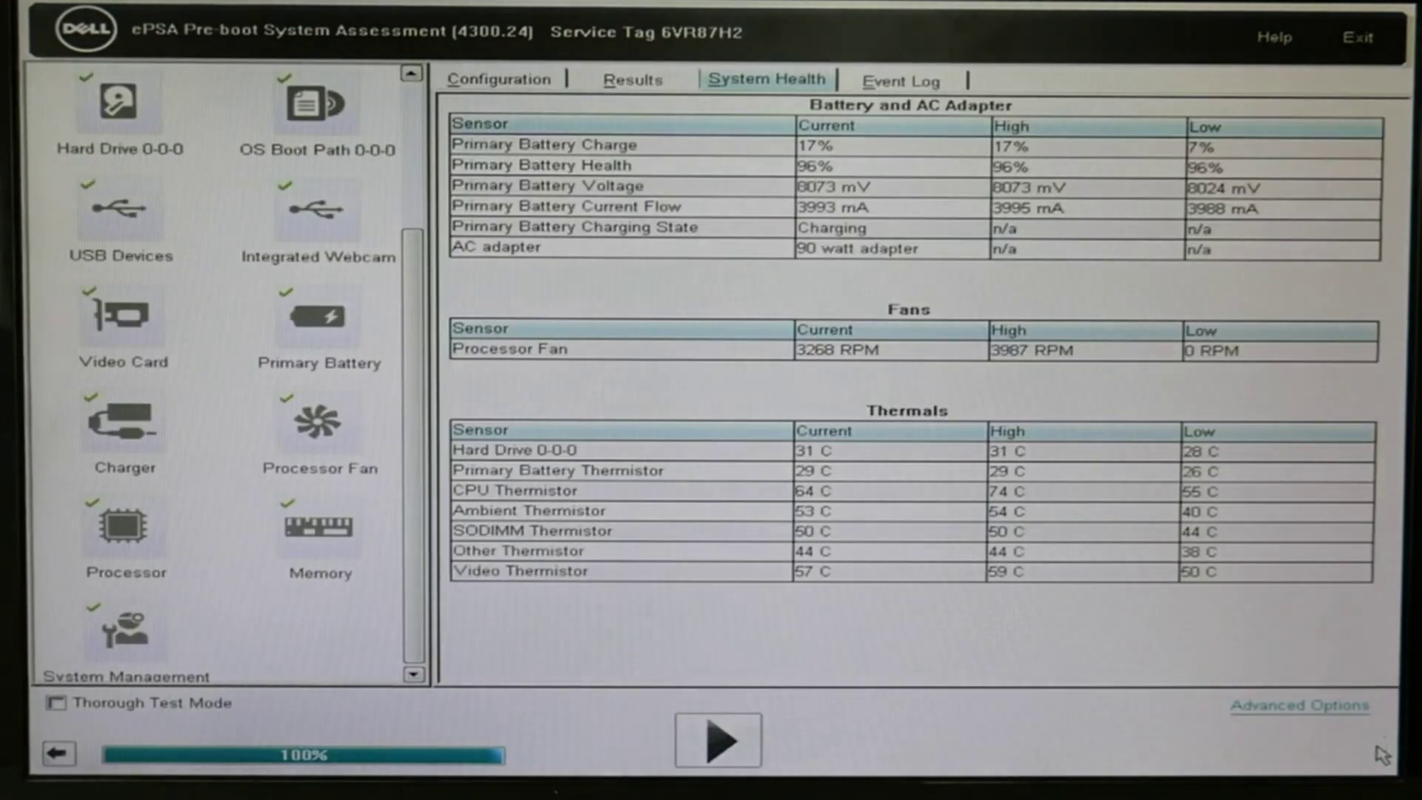